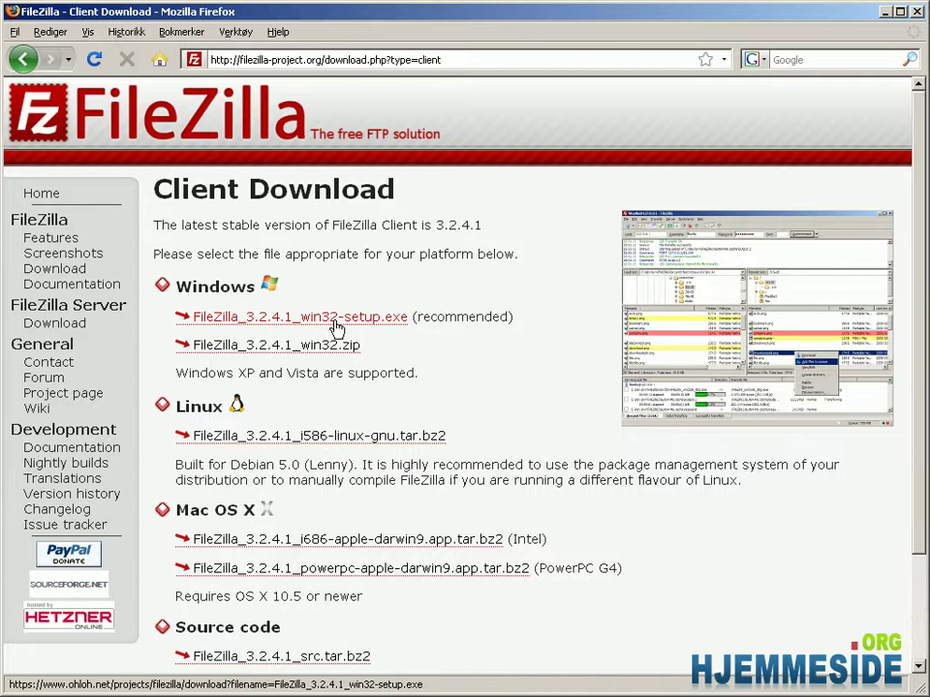
Step: Download FileZilla_3.2.4.1_win32-setup.exe, save it in the Filer folder, and close the downloads window
{"action": "left_click", "coordinate": [336, 322]}
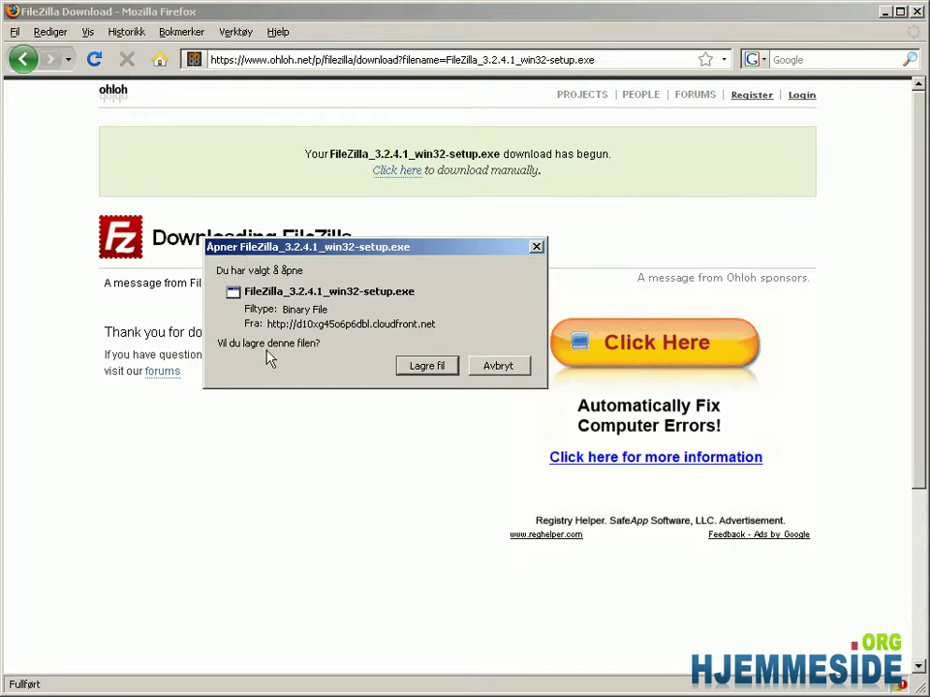
{"action": "left_click", "coordinate": [427, 368]}
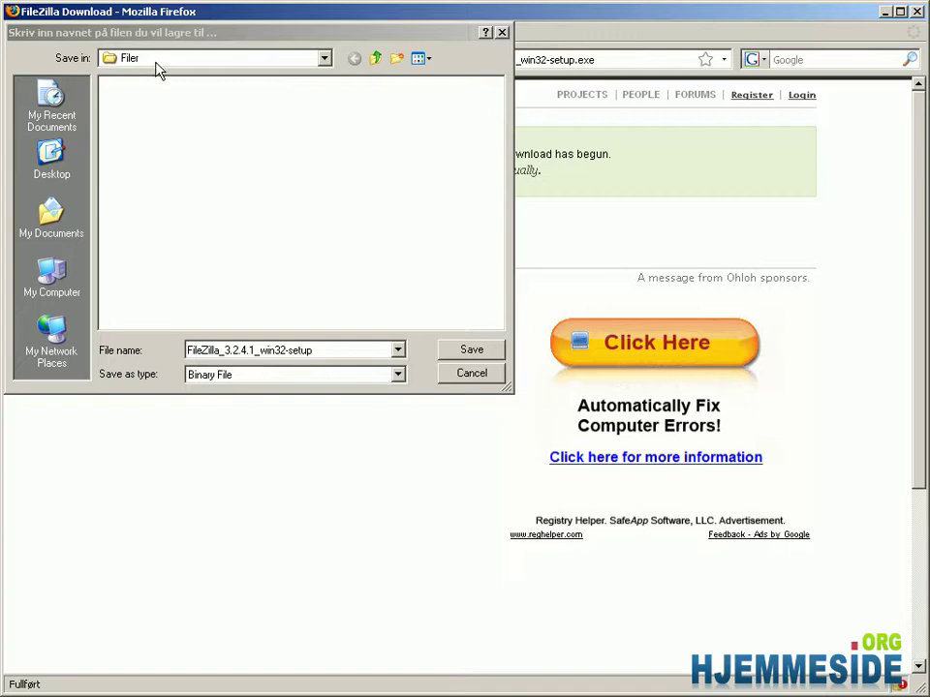
{"action": "left_click", "coordinate": [484, 351]}
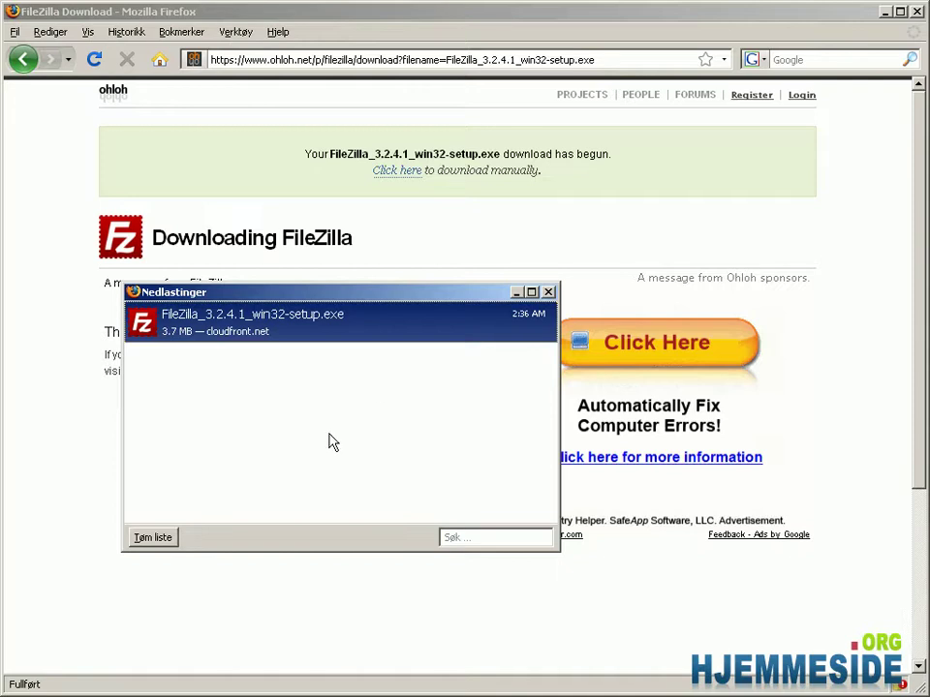
{"action": "left_click", "coordinate": [550, 293]}
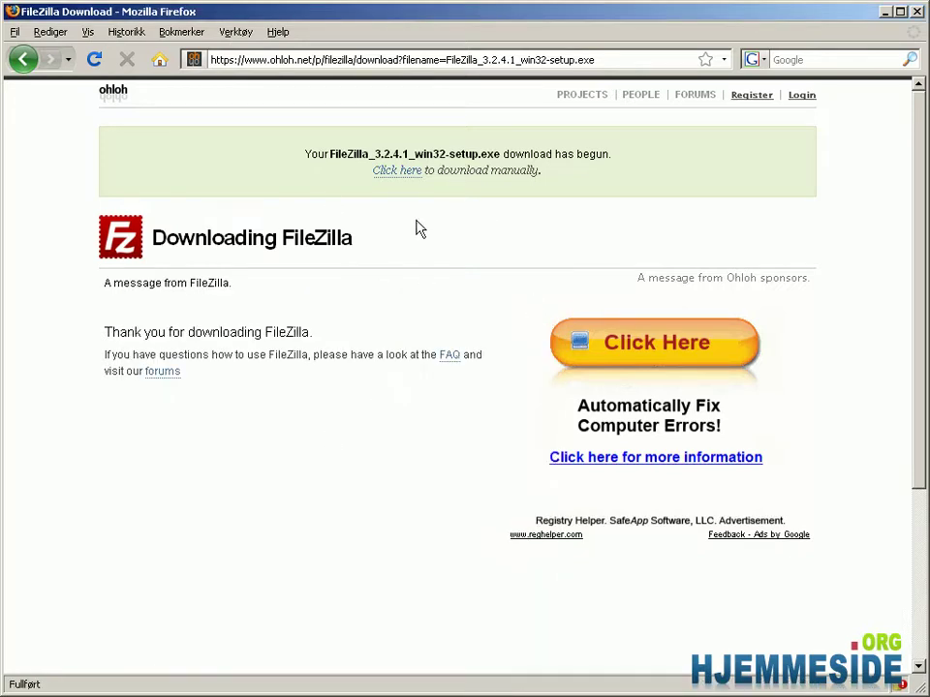
Step: Run FileZilla_3.2.4.1_win32-setup from the Filer folder on the desktop and allow it past the security warning
{"action": "left_click", "coordinate": [884, 13]}
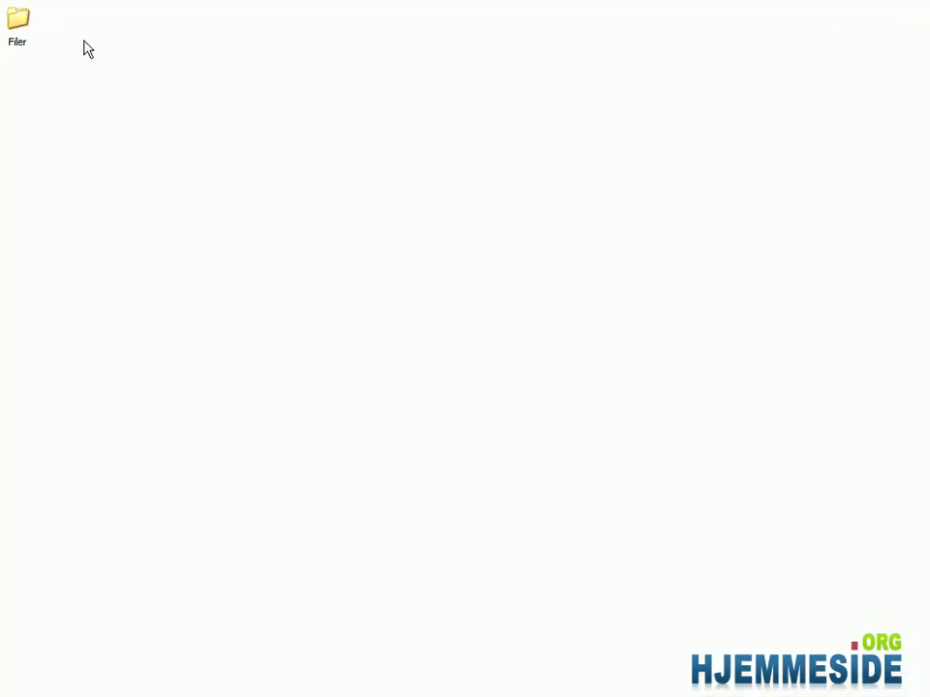
{"action": "left_click", "coordinate": [21, 29]}
{"action": "double_click", "coordinate": [21, 29]}
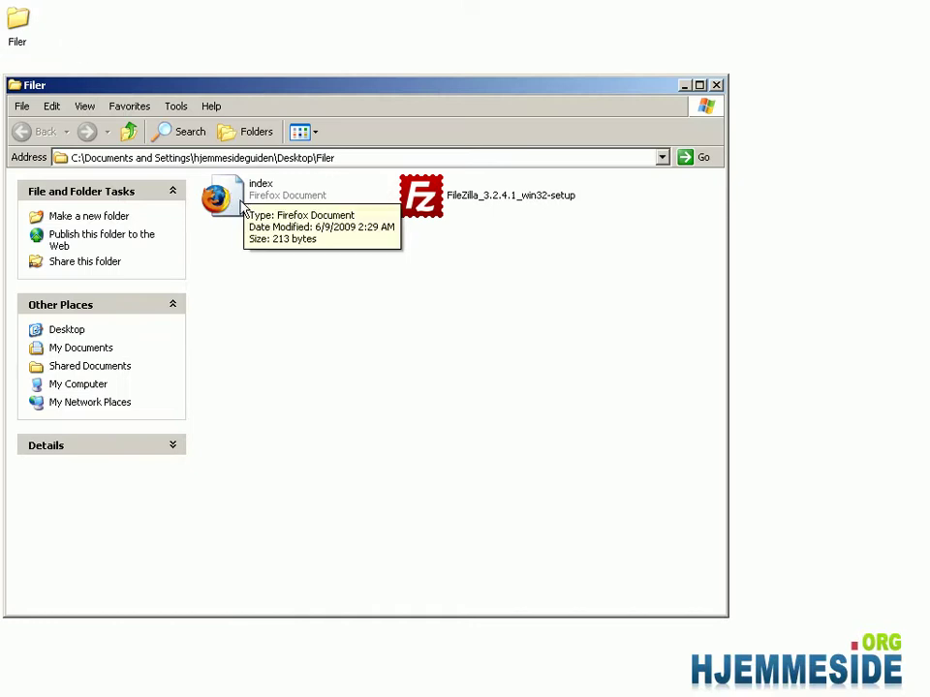
{"action": "mouse_move", "coordinate": [442, 208]}
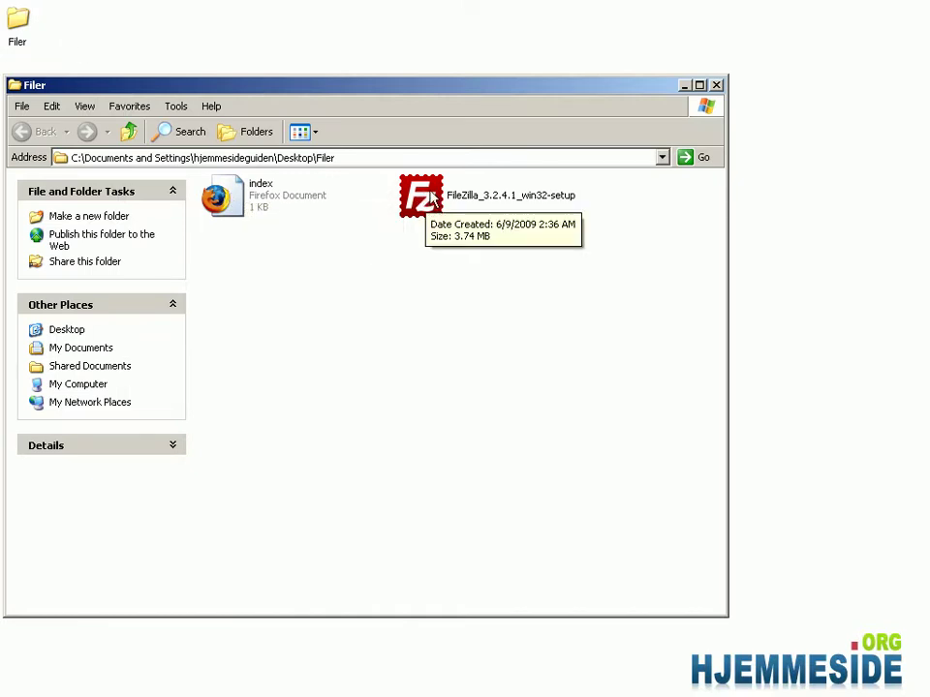
{"action": "double_click", "coordinate": [442, 207]}
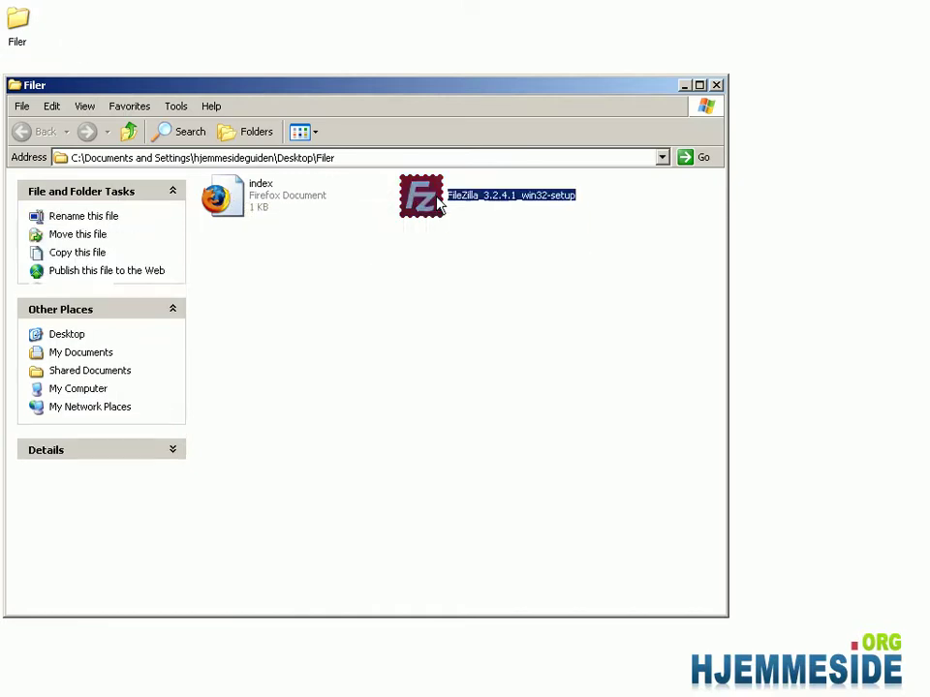
{"action": "left_click_drag", "start_coordinate": [524, 273], "coordinate": [462, 260]}
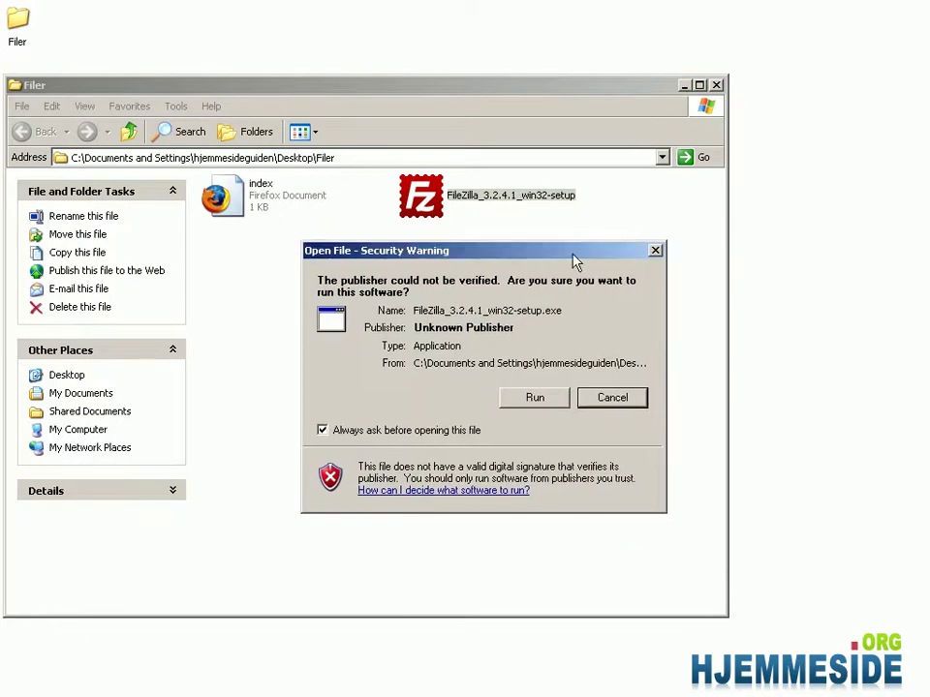
{"action": "left_click", "coordinate": [519, 397]}
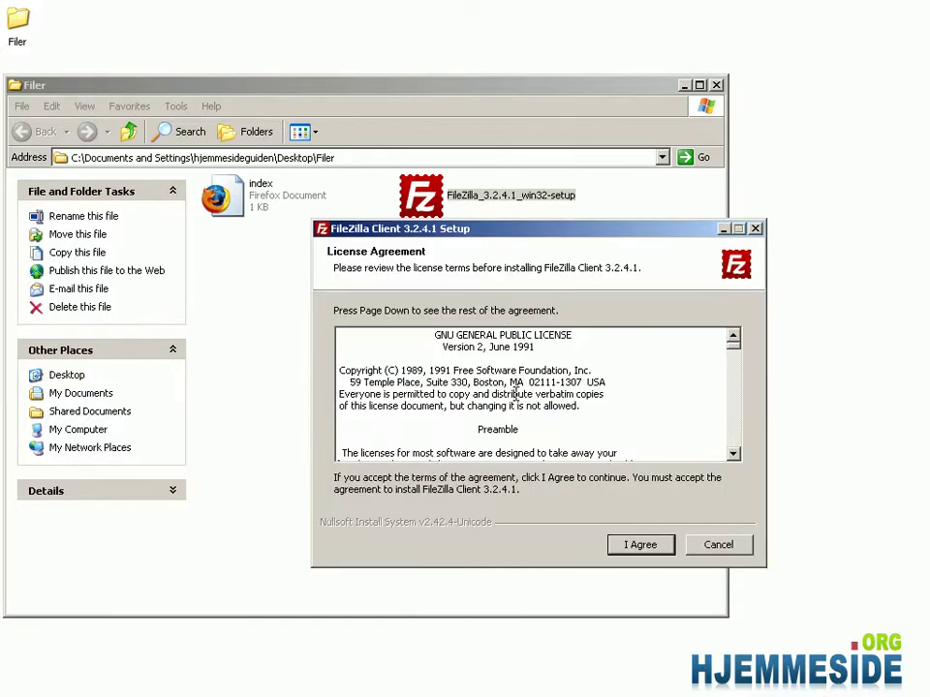
Step: Accept the license agreement and choose installation for all users with the default components
{"action": "left_click", "coordinate": [683, 85]}
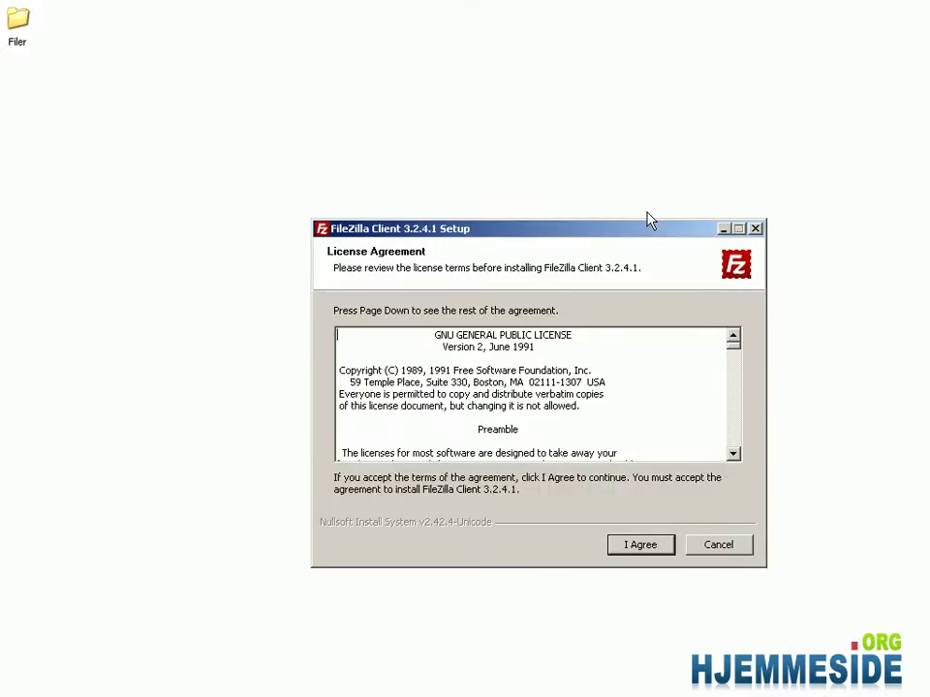
{"action": "left_click_drag", "start_coordinate": [619, 239], "coordinate": [442, 120]}
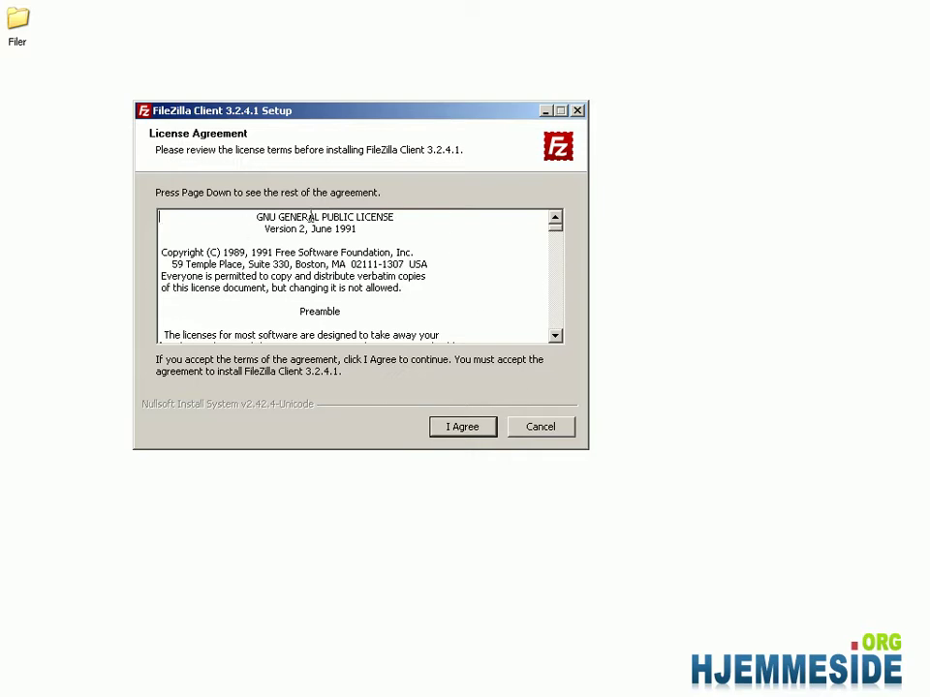
{"action": "left_click", "coordinate": [455, 427]}
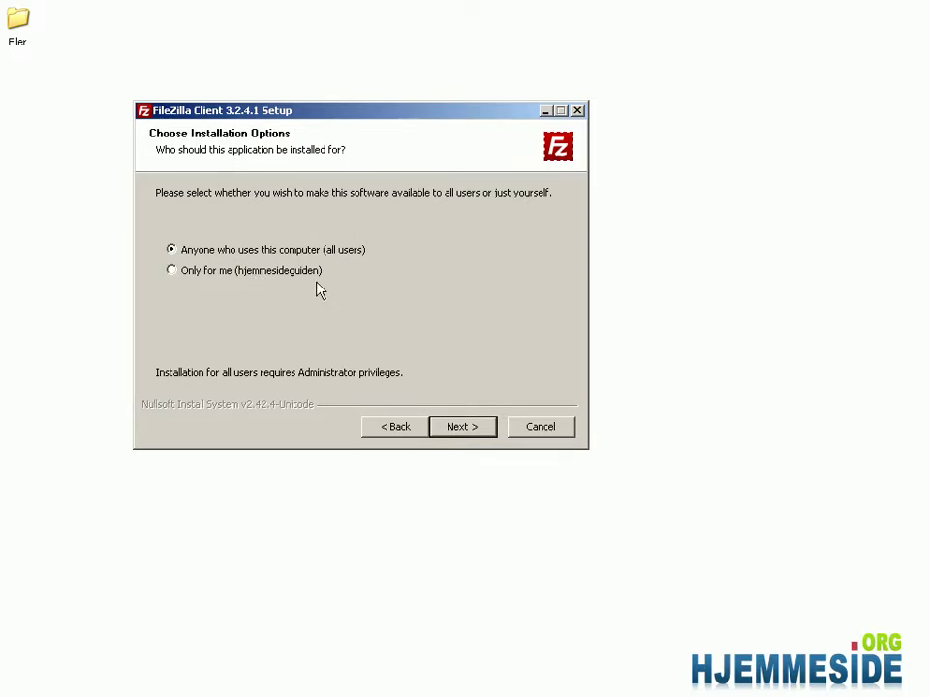
{"action": "left_click", "coordinate": [448, 424]}
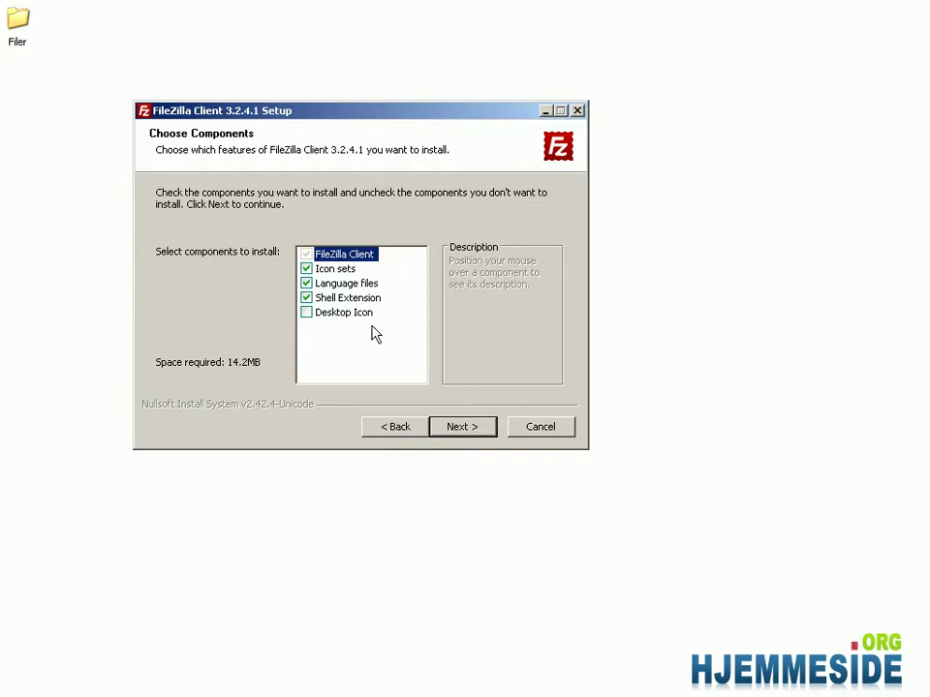
{"action": "left_click", "coordinate": [464, 427]}
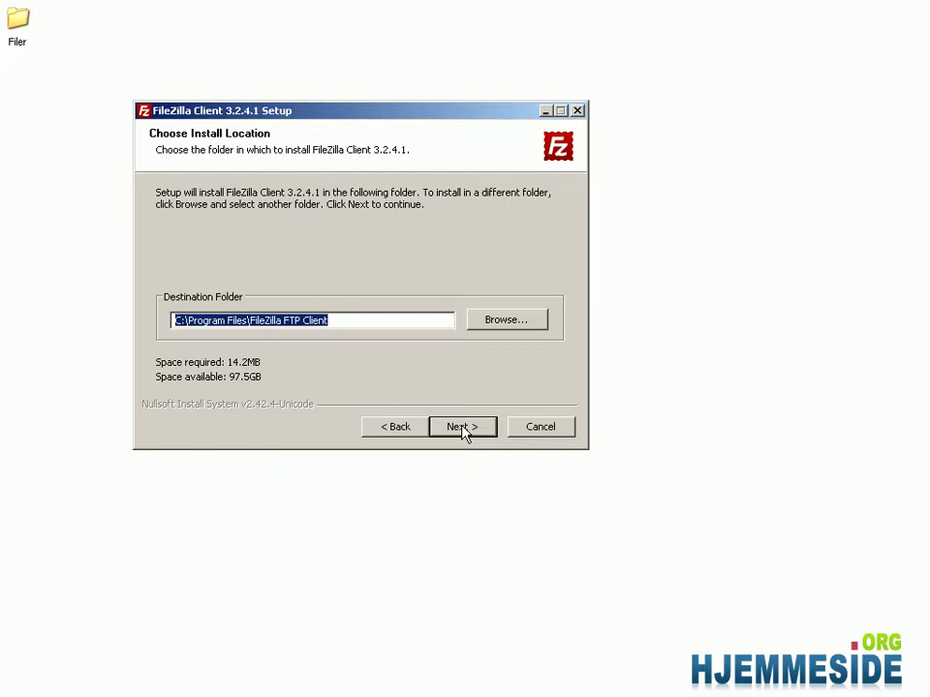
Step: Install the client in C:\Program Files\FileZilla FTP Client with the default shortcuts folder, and start FileZilla on finishing
{"action": "left_click", "coordinate": [462, 427]}
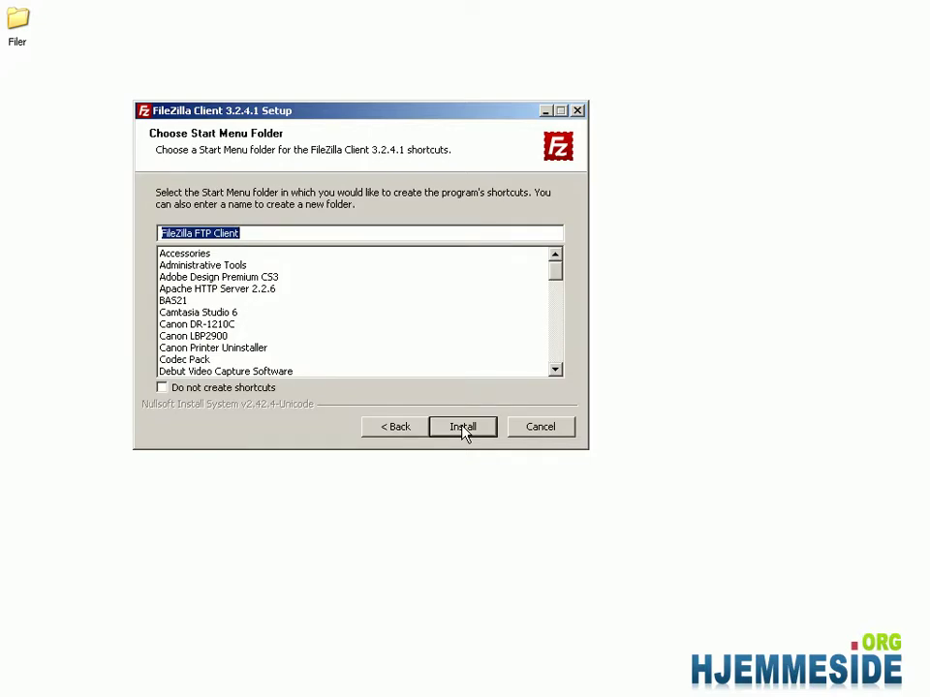
{"action": "left_click", "coordinate": [463, 431]}
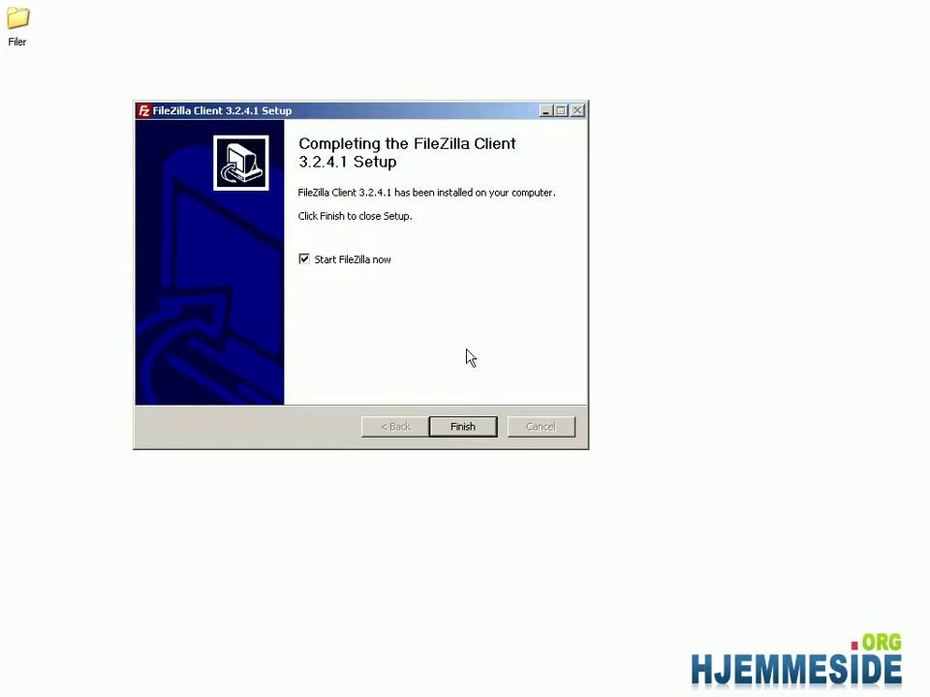
{"action": "left_click", "coordinate": [480, 434]}
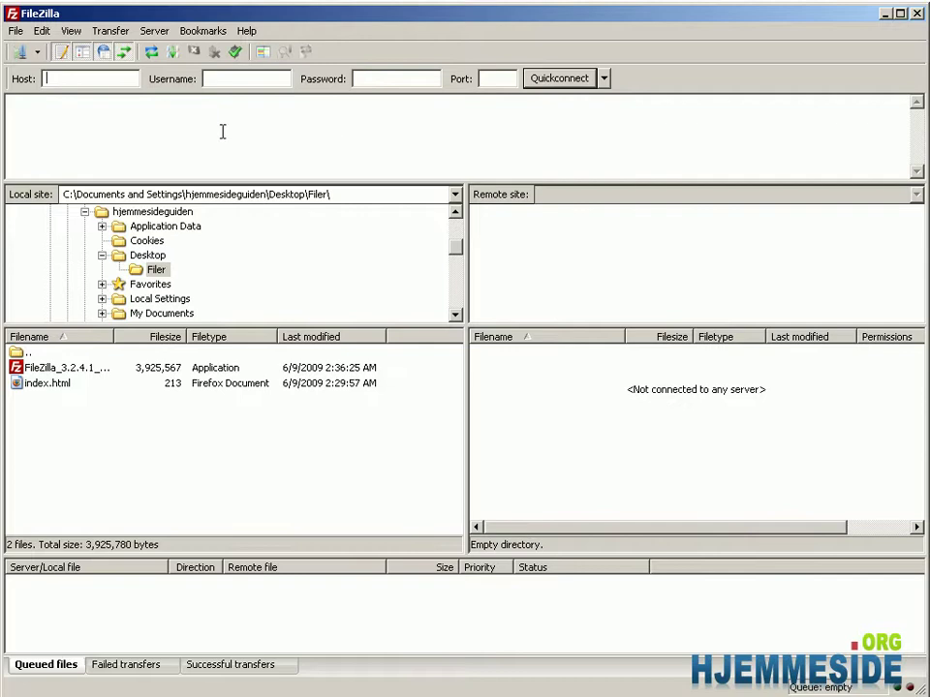
Step: Delete the existing byggehus.org entry from the Site Manager
{"action": "left_click", "coordinate": [19, 55]}
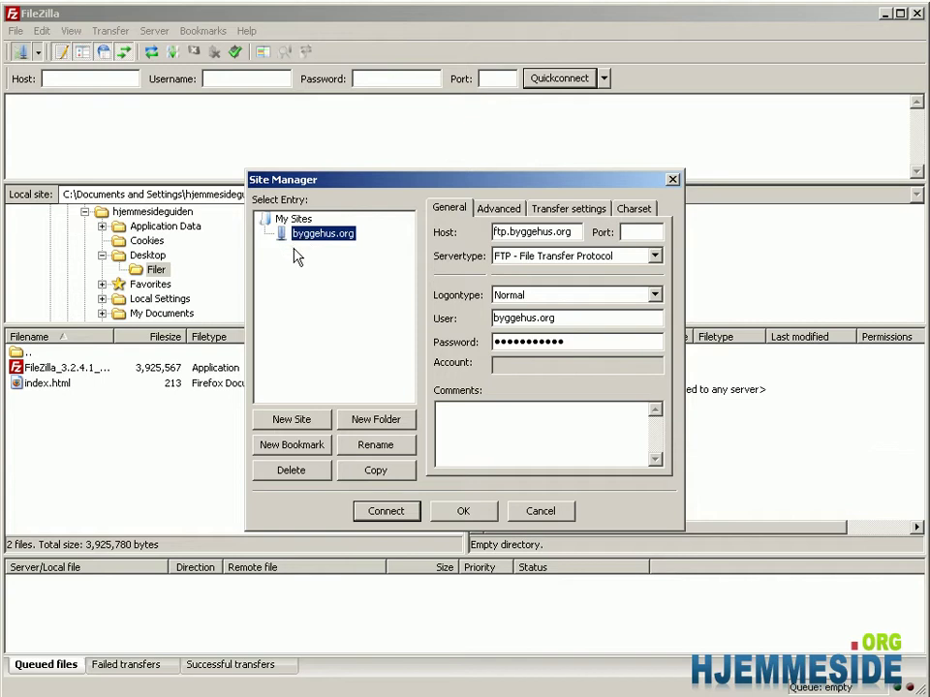
{"action": "left_click", "coordinate": [317, 469]}
{"action": "left_click", "coordinate": [422, 381]}
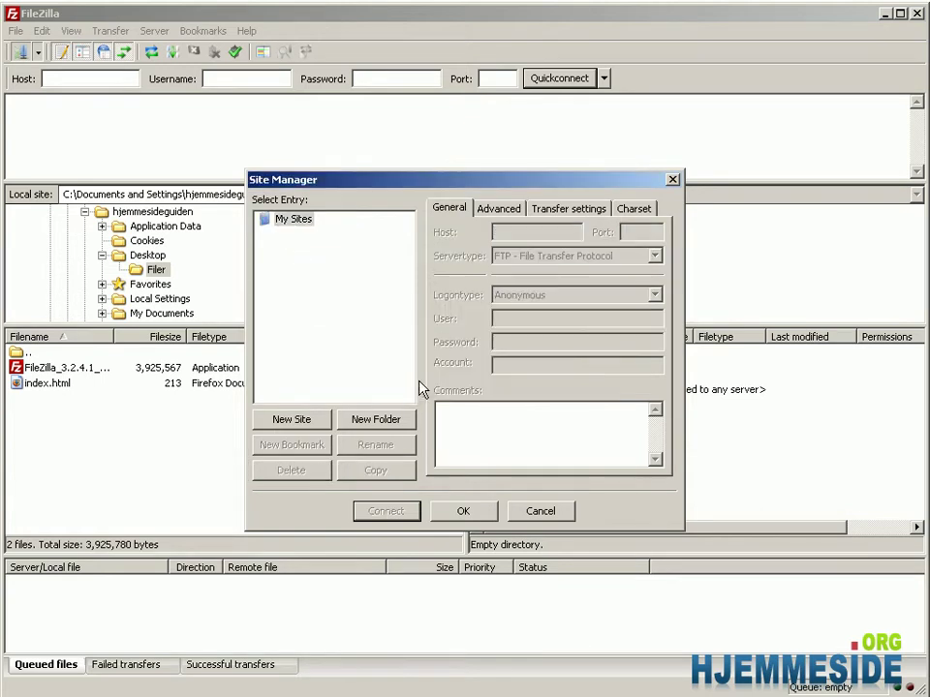
Step: Create a new site entry named byggehus.org under My Sites
{"action": "left_click", "coordinate": [291, 425]}
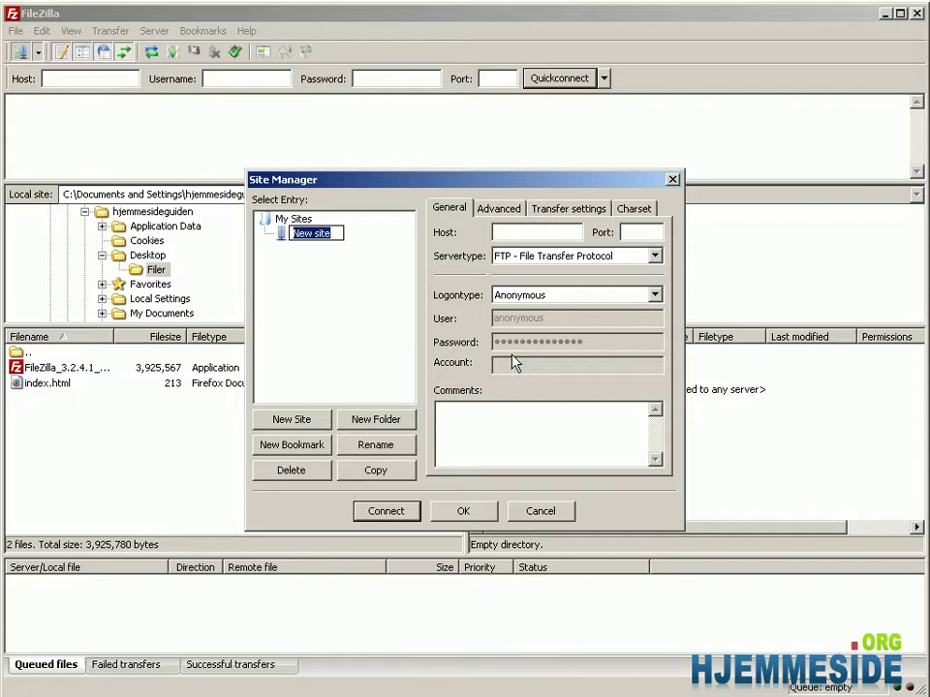
{"action": "type", "text": "byggehus"}
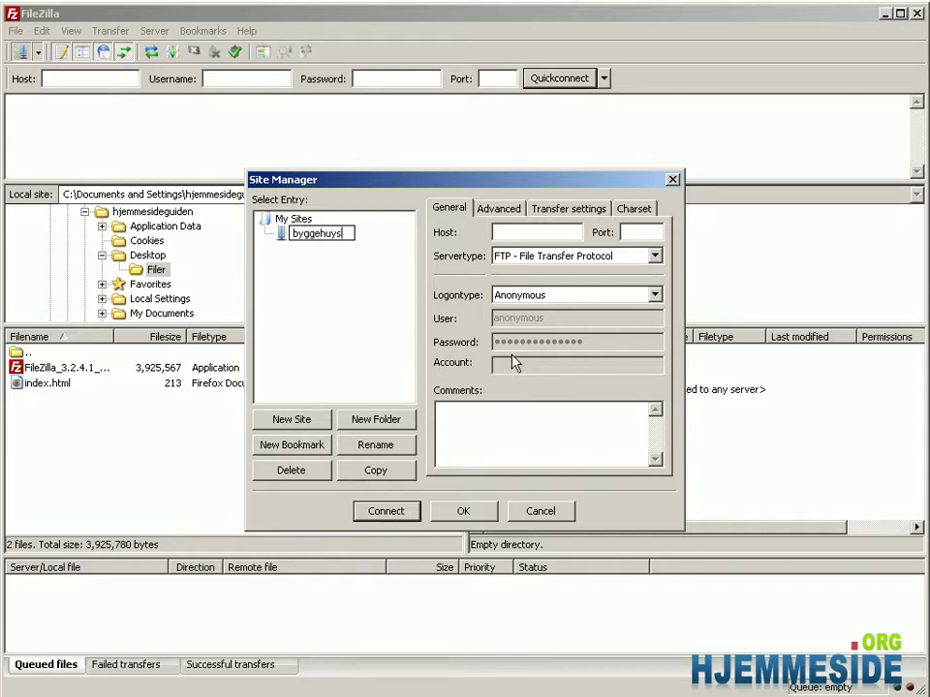
{"action": "key", "text": "BackSpace"}
{"action": "type", "text": "s.org"}
{"action": "key", "text": "Return"}
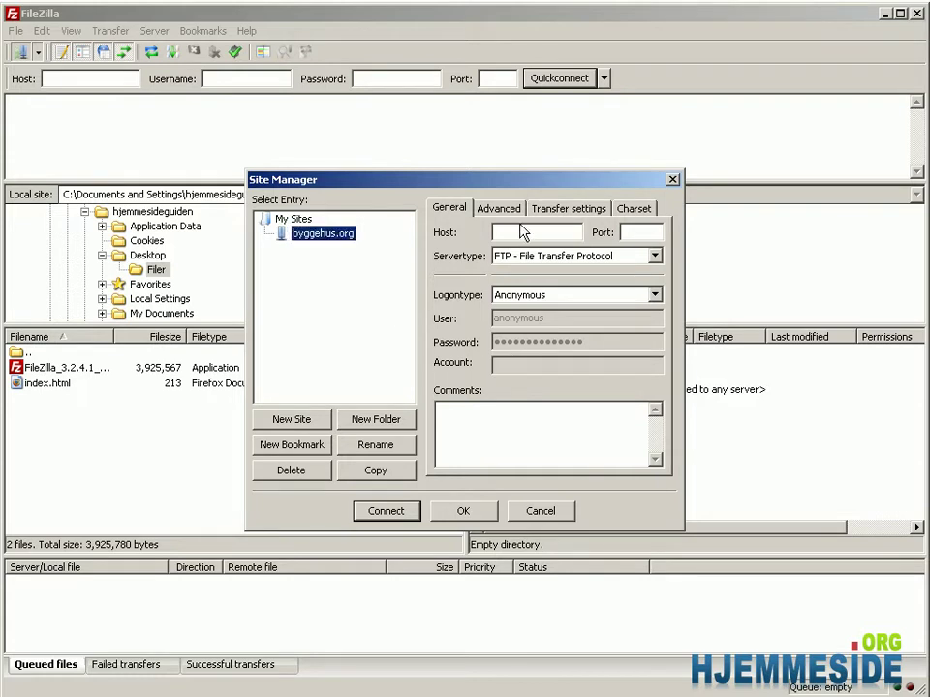
Step: Set the site's host to ftp.byggehus.org, port 21, with the Normal logon type
{"action": "left_click", "coordinate": [513, 232]}
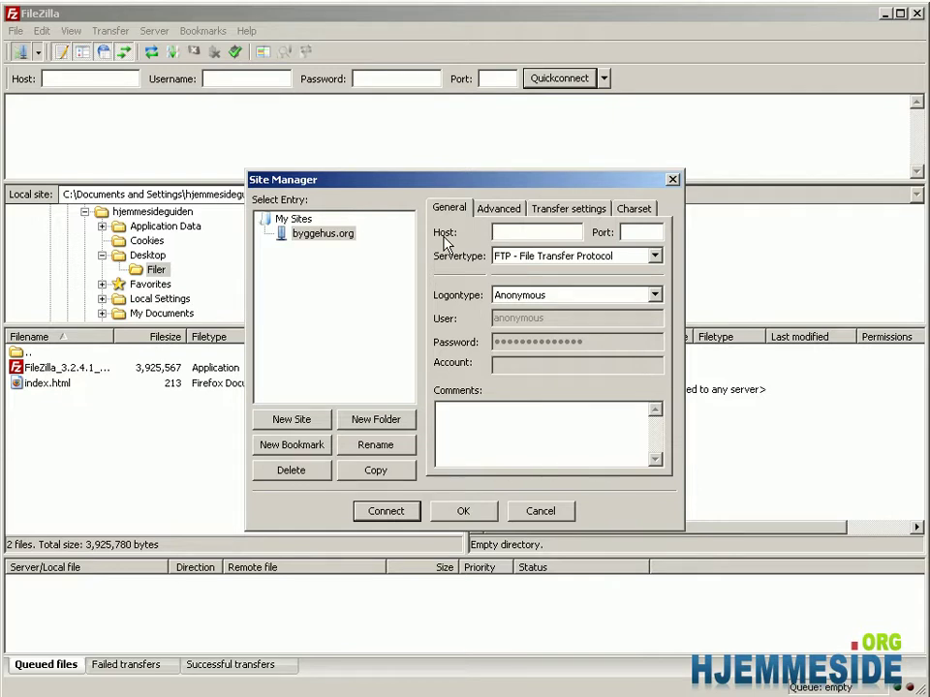
{"action": "type", "text": "ftp.byggehus.org"}
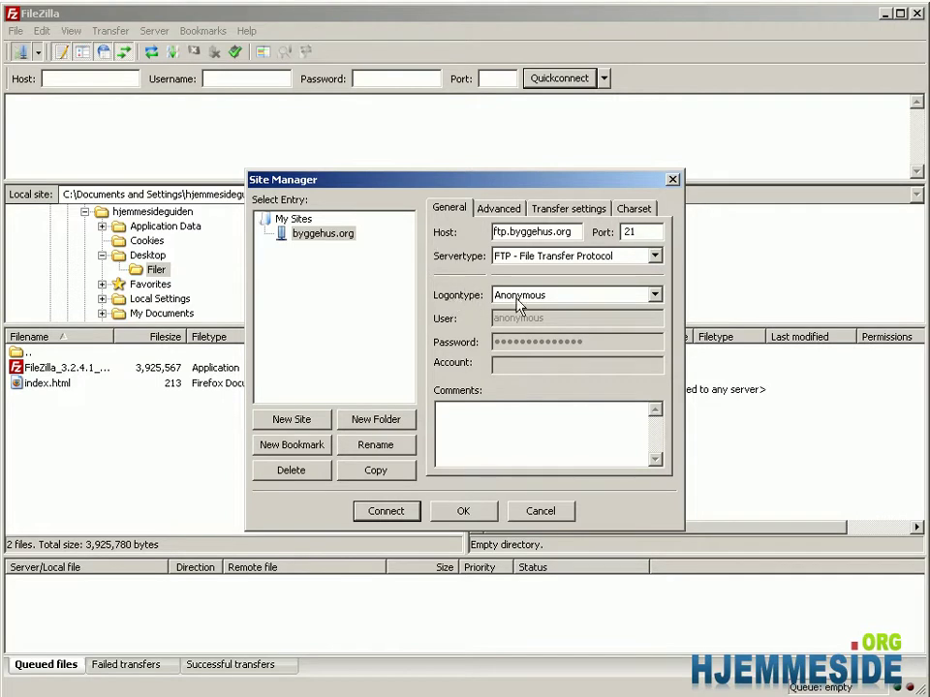
{"action": "left_click", "coordinate": [601, 297]}
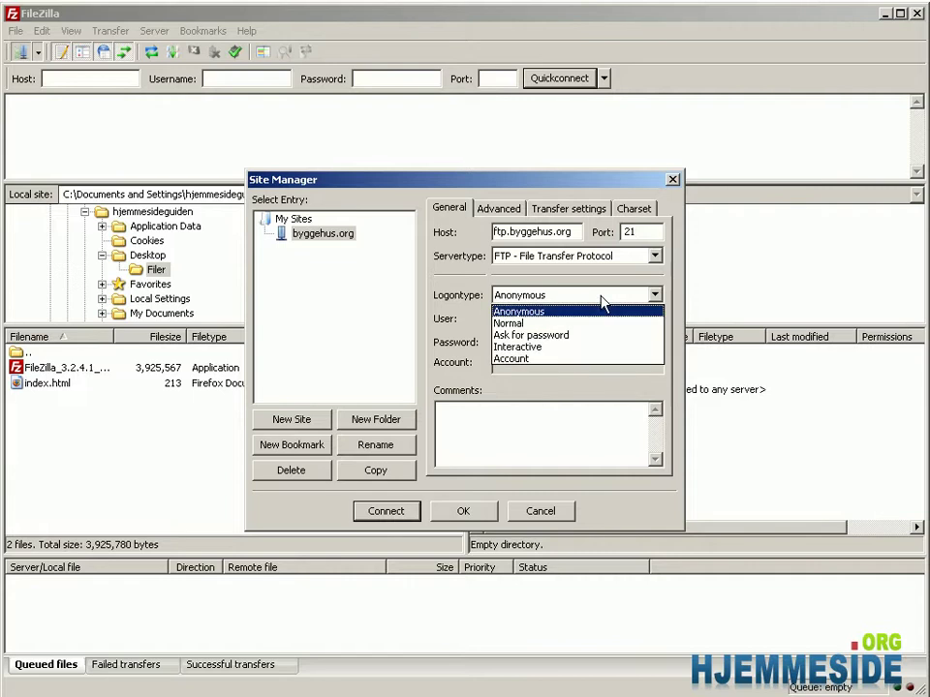
{"action": "left_click", "coordinate": [599, 315]}
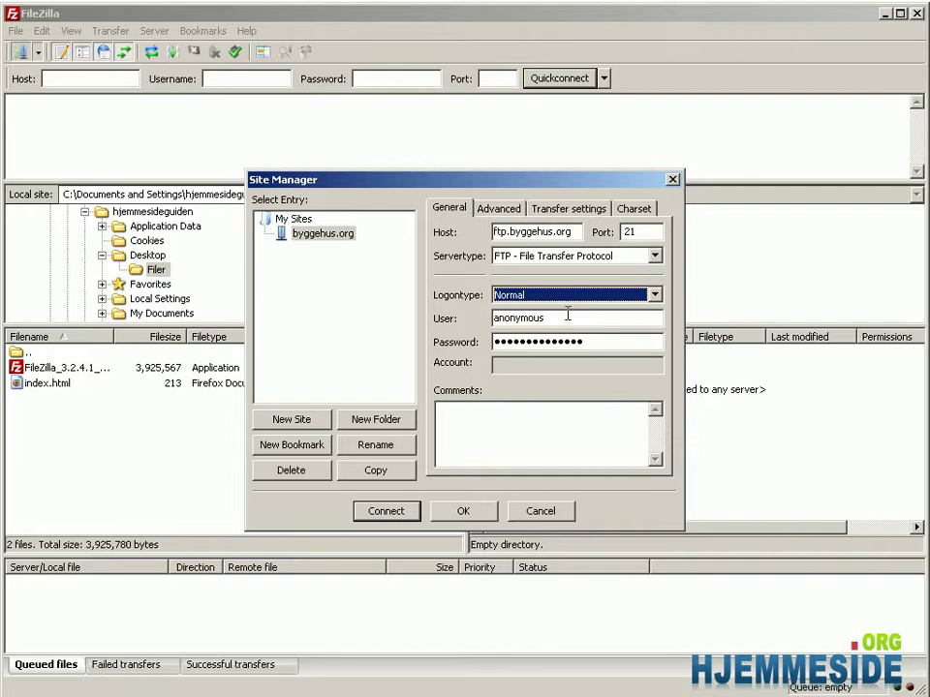
Step: Enter byggehus.org as the user, fill in the account password, and save the site entry
{"action": "left_click_drag", "start_coordinate": [554, 319], "coordinate": [492, 322]}
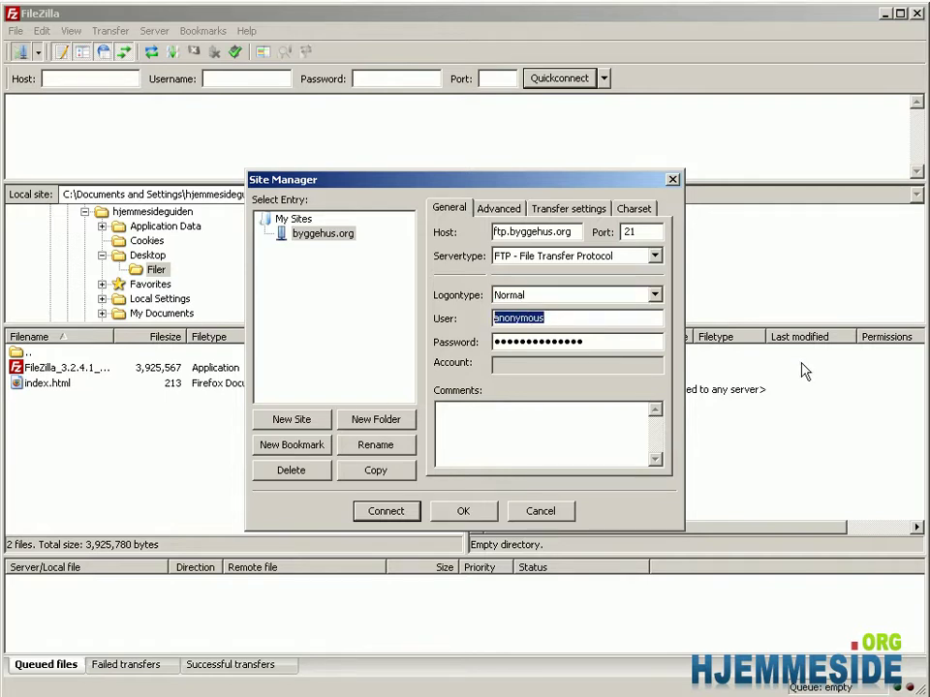
{"action": "type", "text": "bygg"}
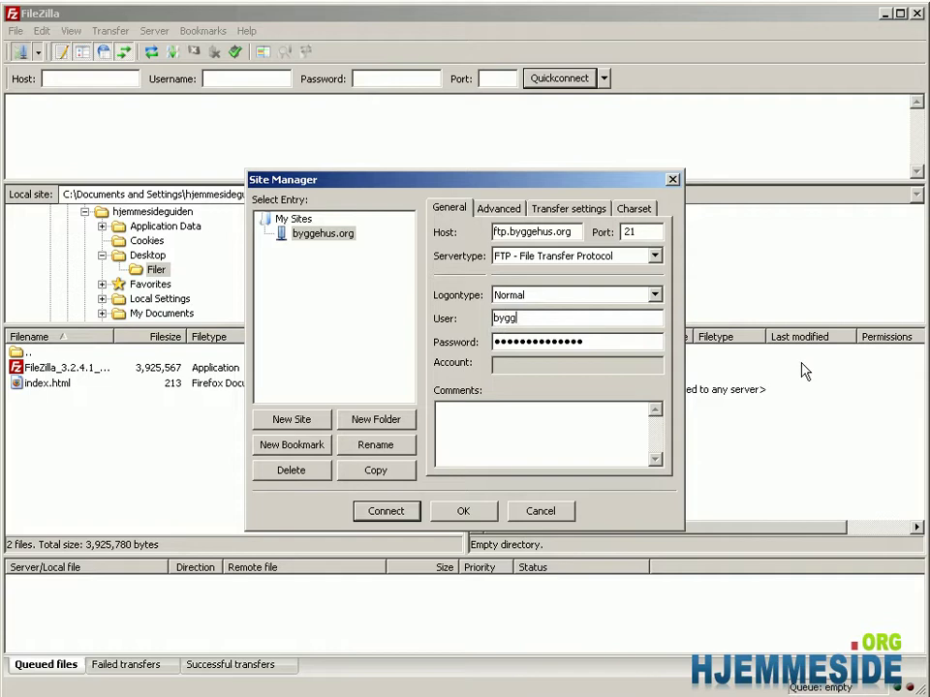
{"action": "type", "text": "ehus.org"}
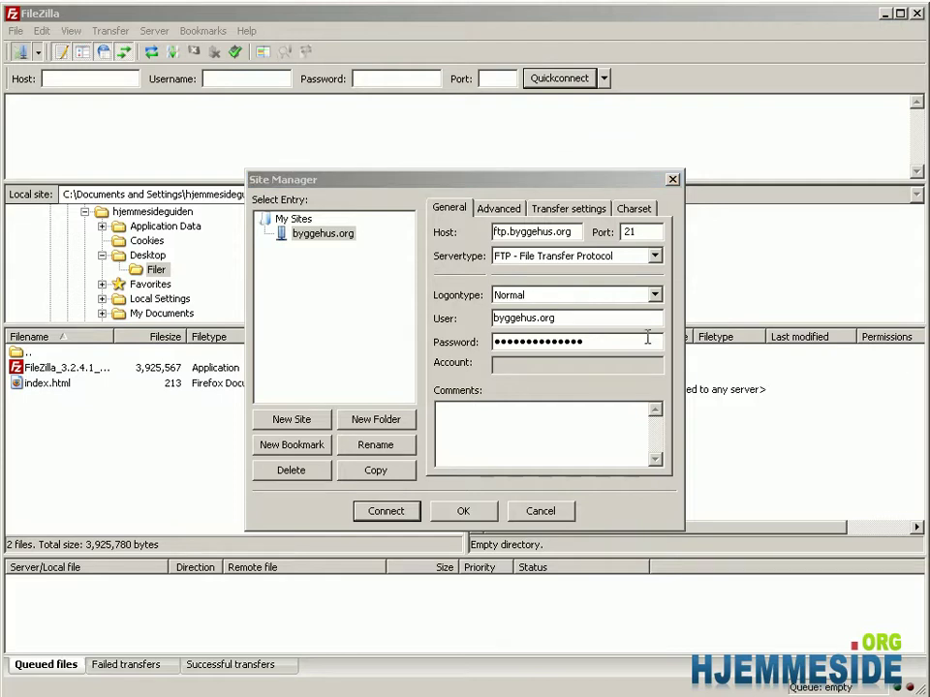
{"action": "double_click", "coordinate": [604, 340]}
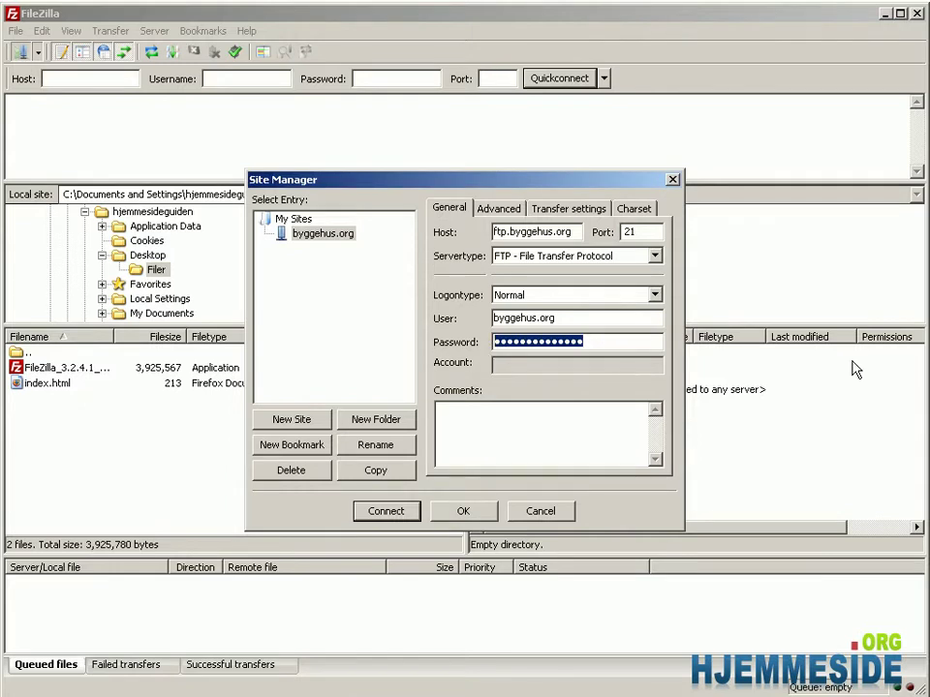
{"action": "key", "text": "ctrl+v"}
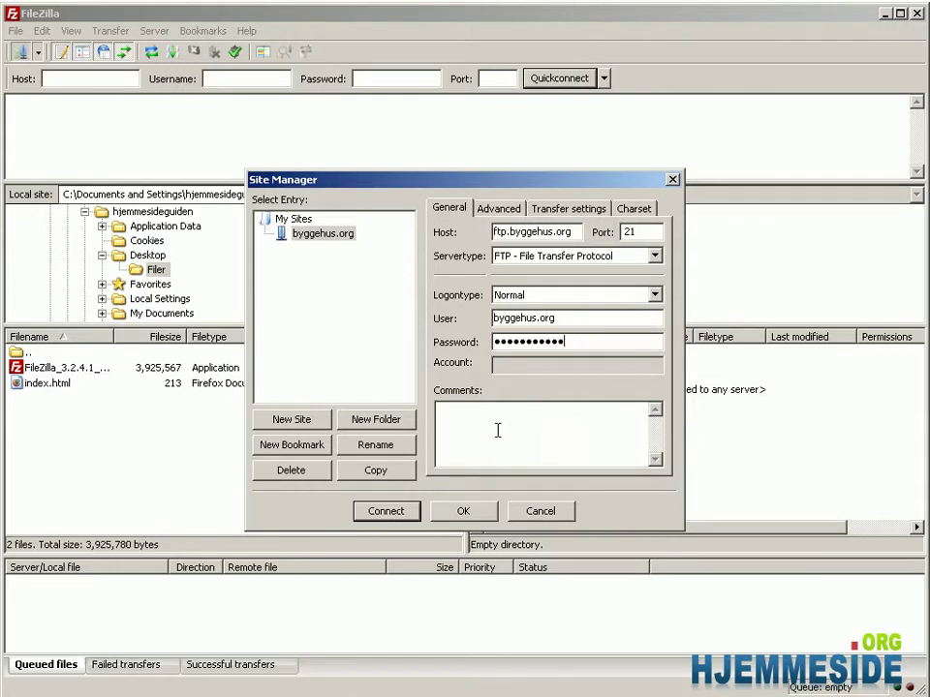
{"action": "left_click", "coordinate": [465, 512]}
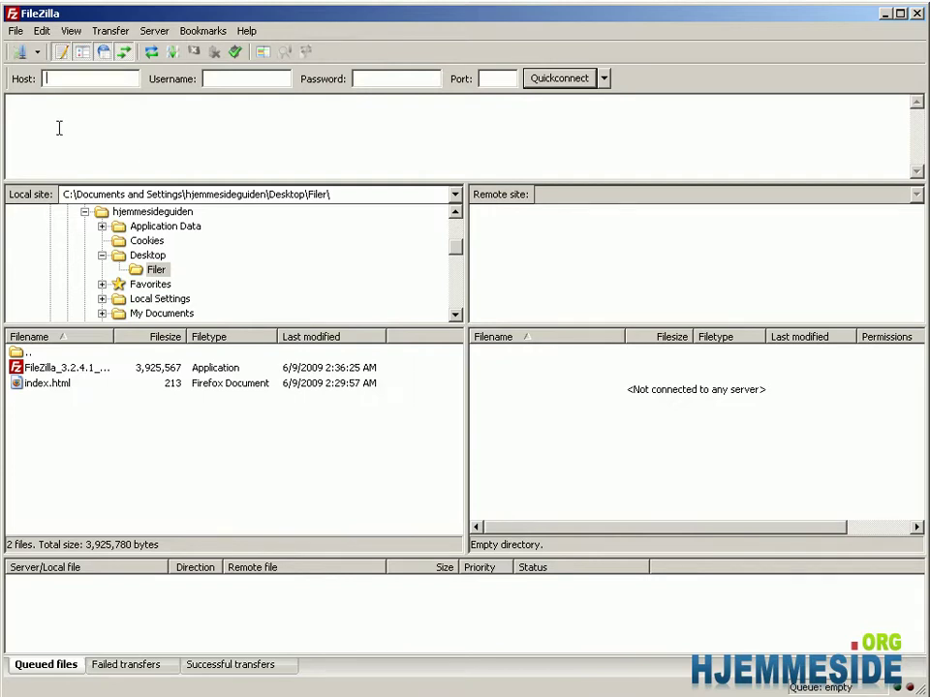
Step: Connect to the saved site byggehus.org
{"action": "left_click", "coordinate": [40, 54]}
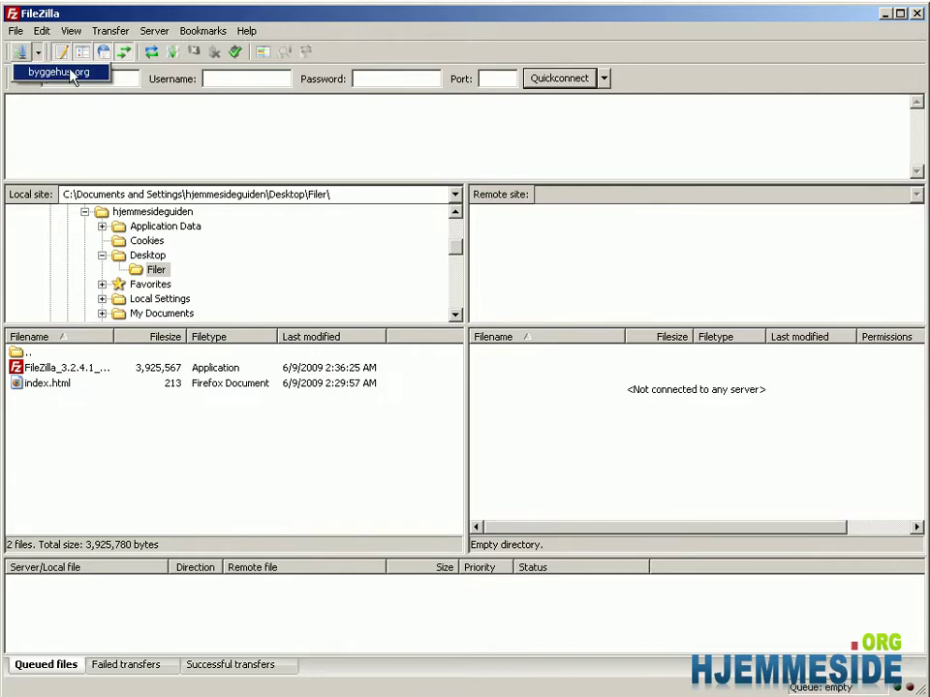
{"action": "left_click", "coordinate": [64, 73]}
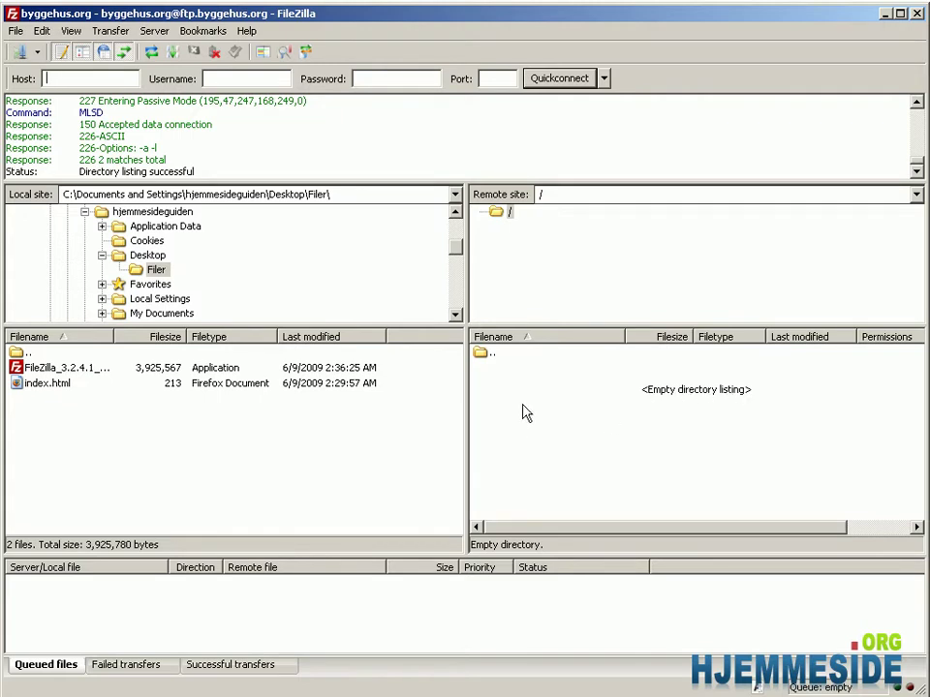
Step: Upload index.html and the FileZilla_3.2.4.1 setup file from the local Filer folder to the server's root directory
{"action": "left_click_drag", "start_coordinate": [31, 383], "coordinate": [527, 422]}
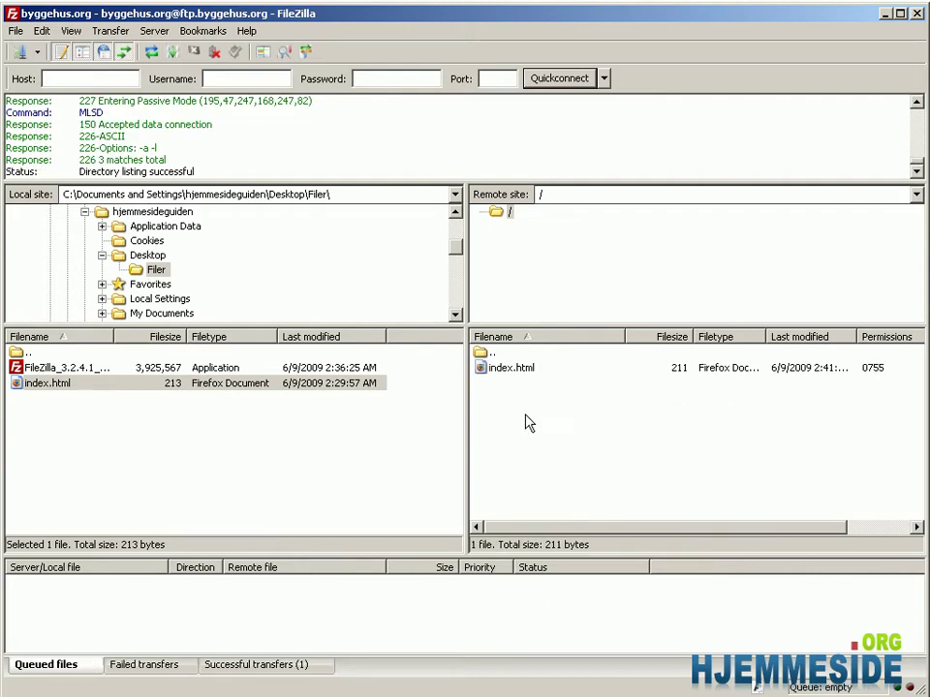
{"action": "left_click_drag", "start_coordinate": [61, 368], "coordinate": [542, 424]}
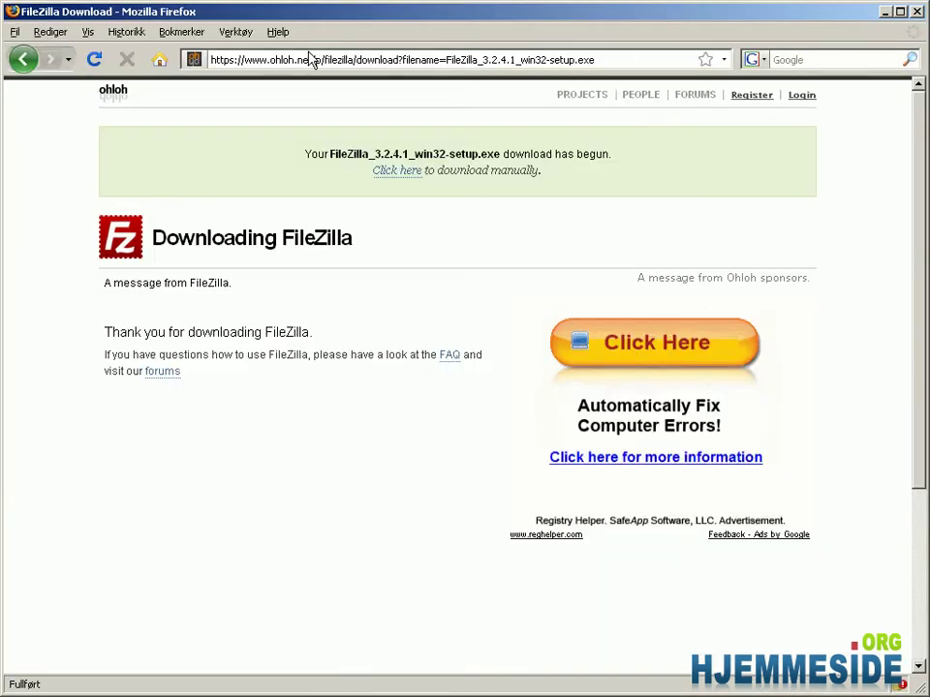
{"action": "left_click", "coordinate": [310, 59]}
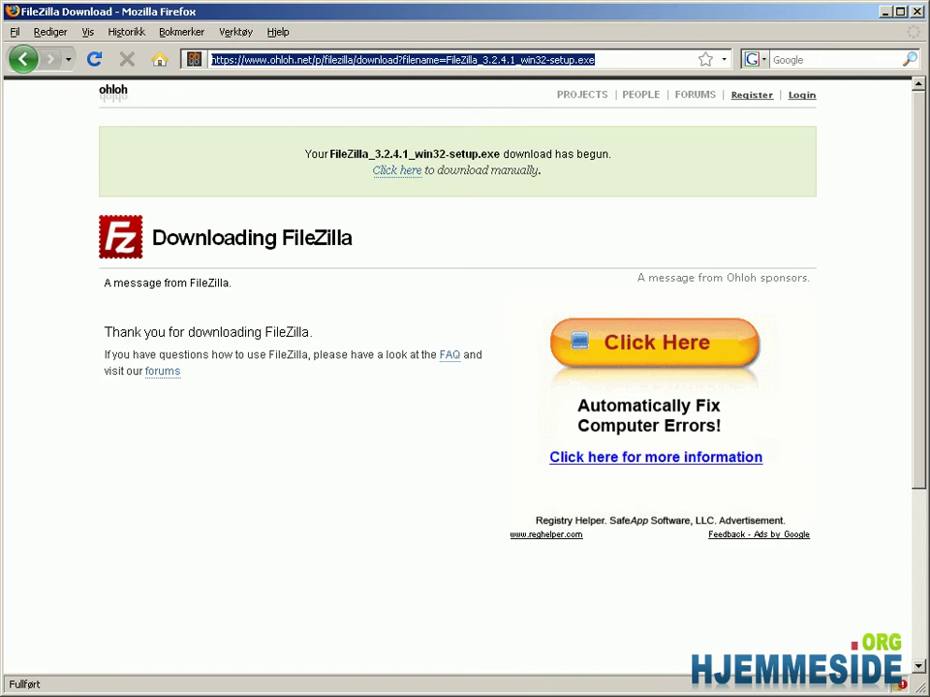
{"action": "type", "text": "byggehus"}
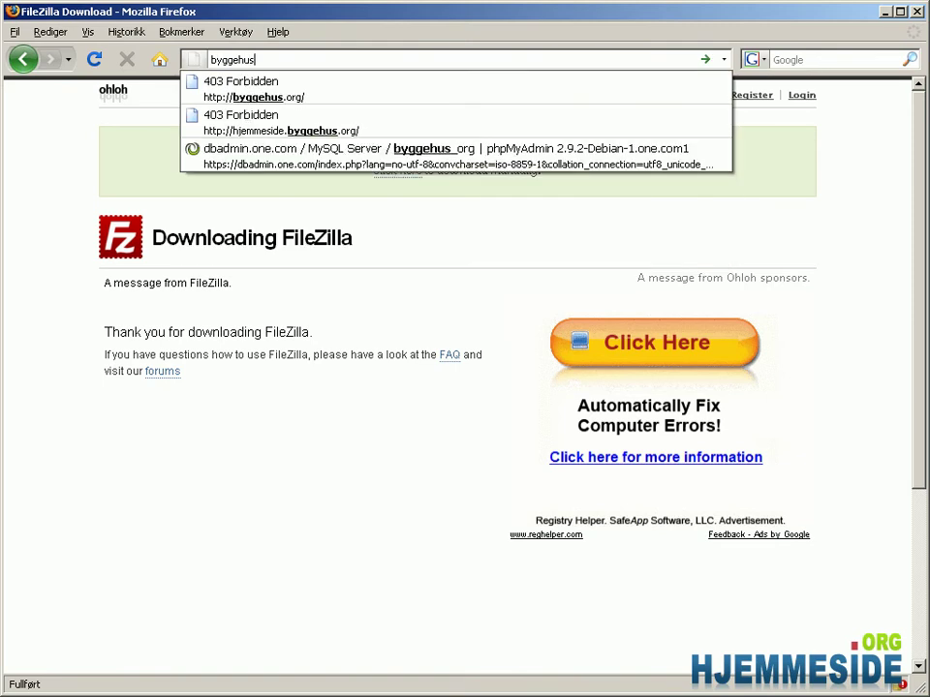
{"action": "type", "text": ".org/"}
{"action": "key", "text": "Down"}
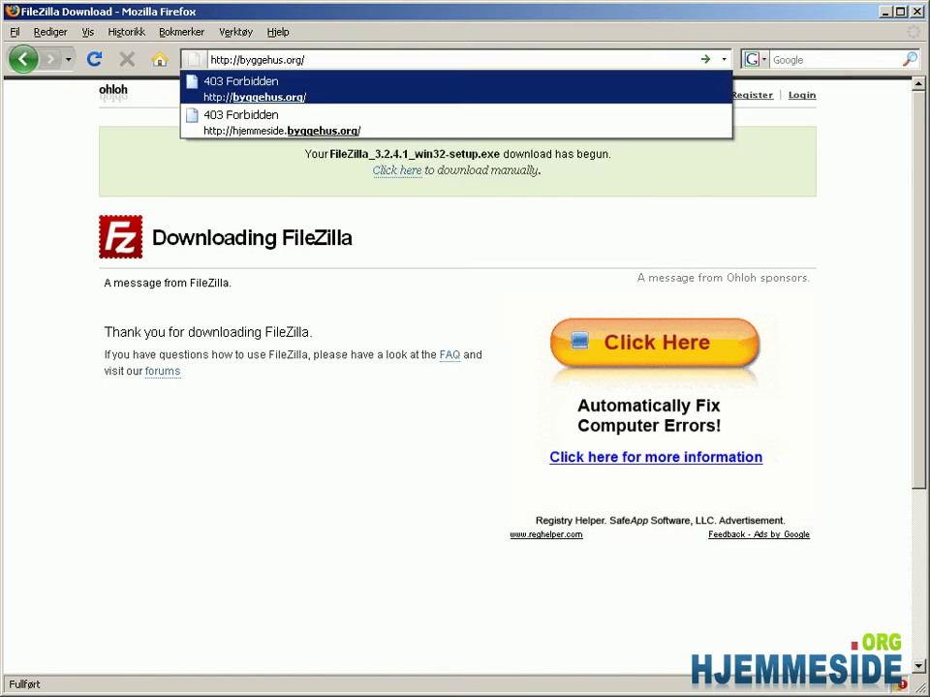
{"action": "key", "text": "Return"}
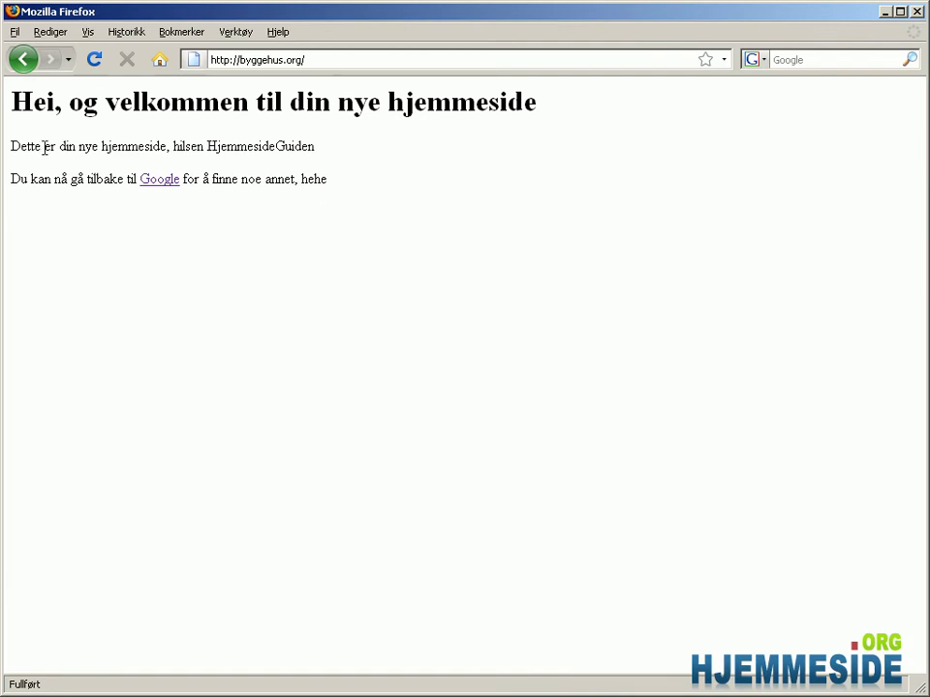
Step: Test the Google link on the byggehus.org homepage and return to the homepage
{"action": "left_click", "coordinate": [155, 180]}
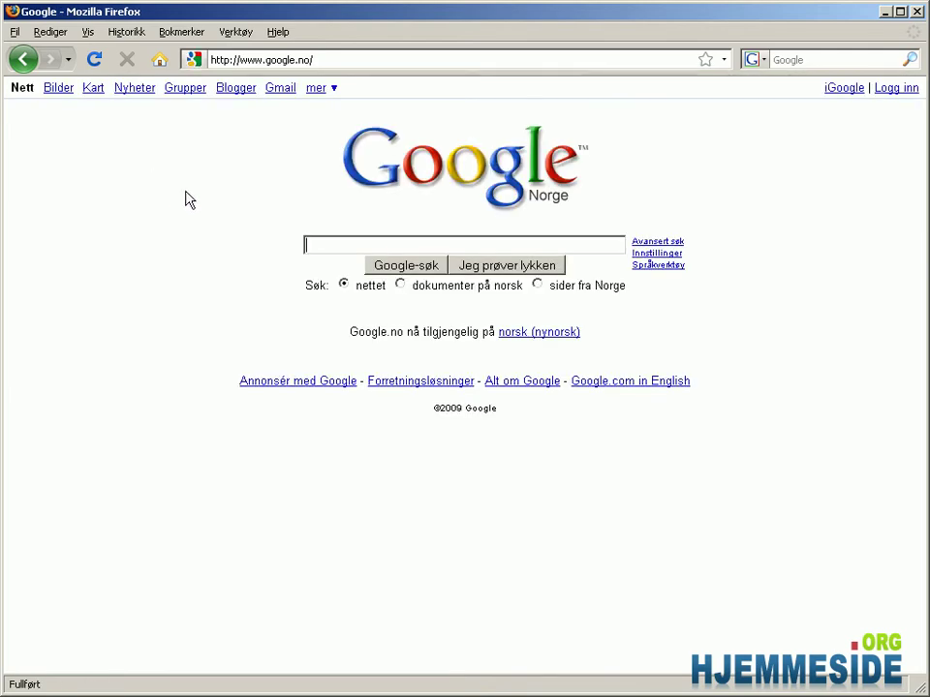
{"action": "left_click", "coordinate": [27, 59]}
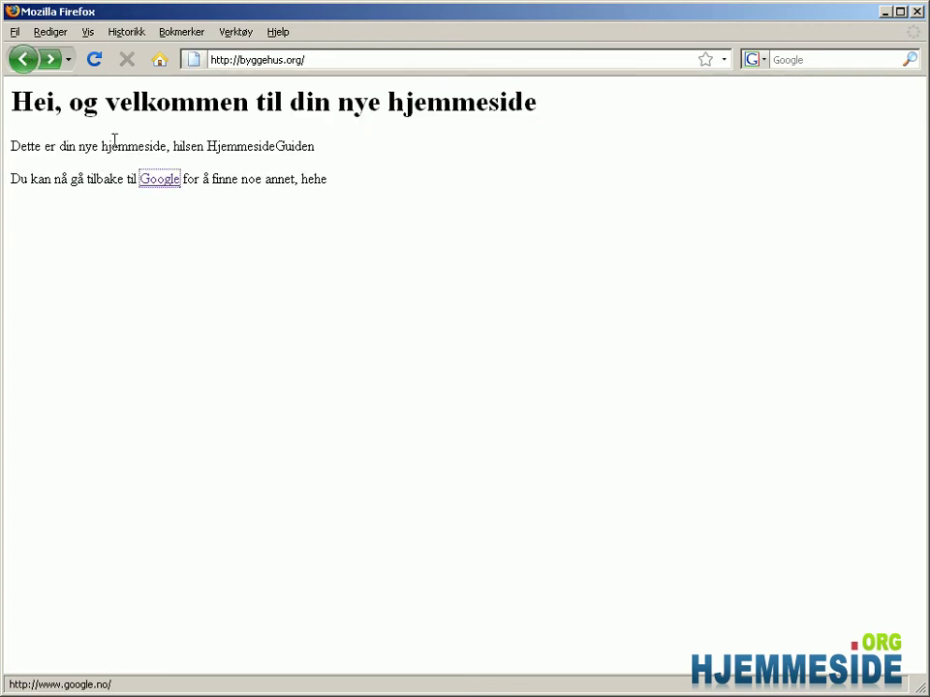